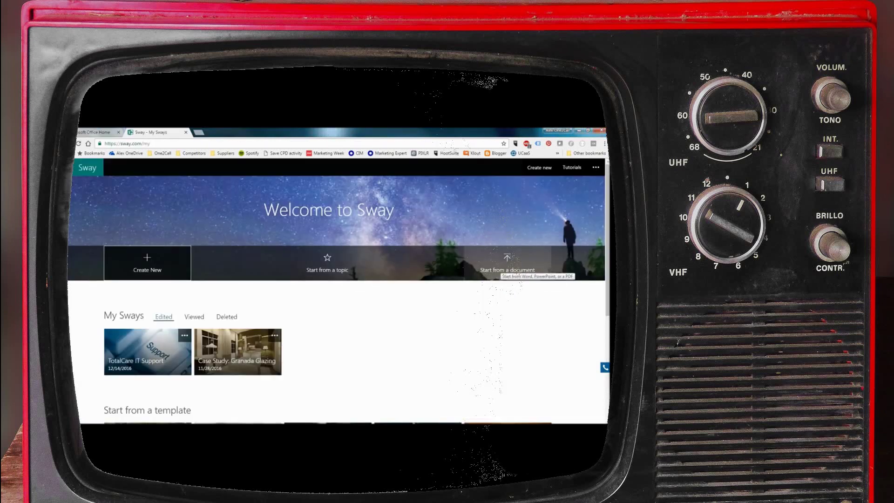
scroll(507, 265, down, 3)
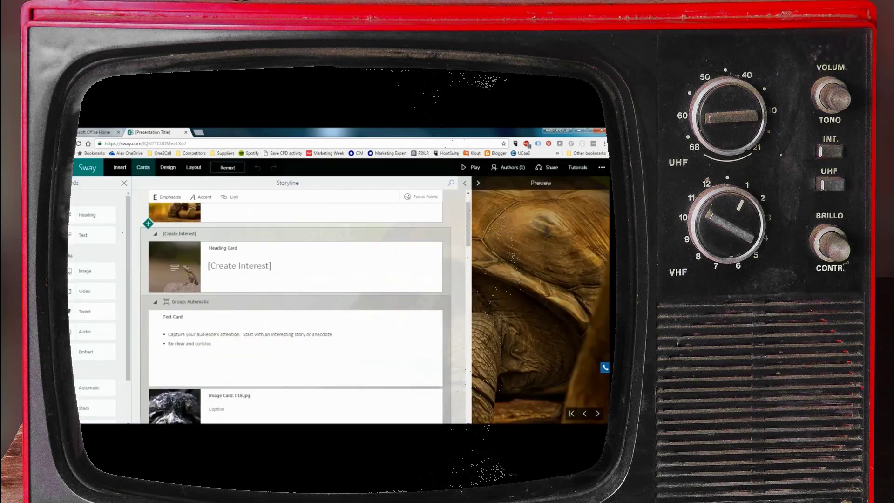
text(Tesla Model S)
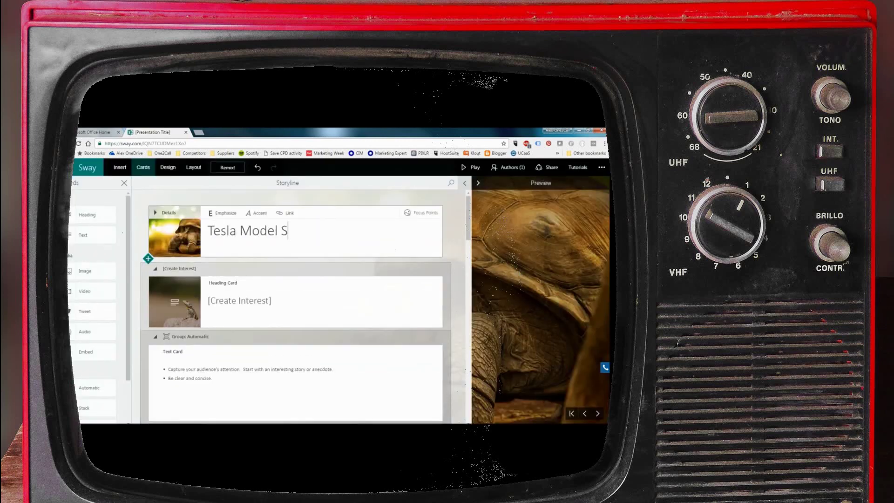
Finish the Tesla Model S title card and move on to adding a background image
key(Return)
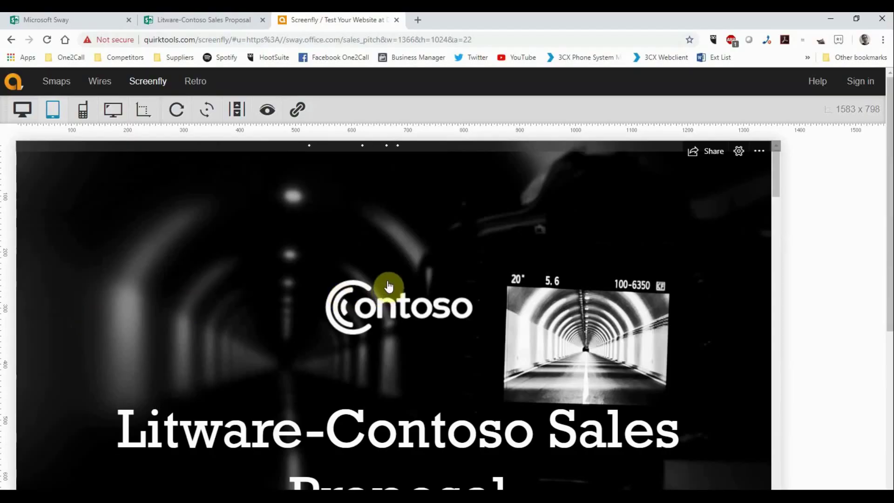
scroll(389, 286, down, 3)
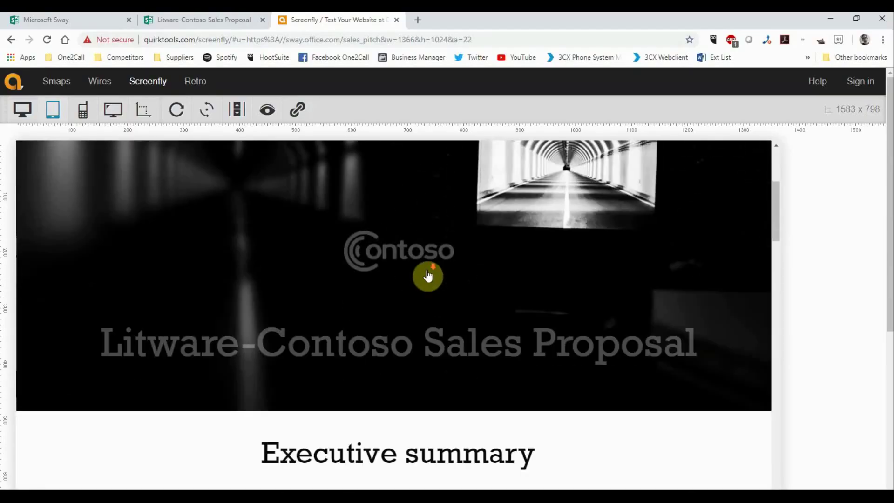
scroll(428, 276, down, 2)
scroll(427, 275, down, 2)
scroll(428, 273, down, 1)
scroll(428, 271, down, 1)
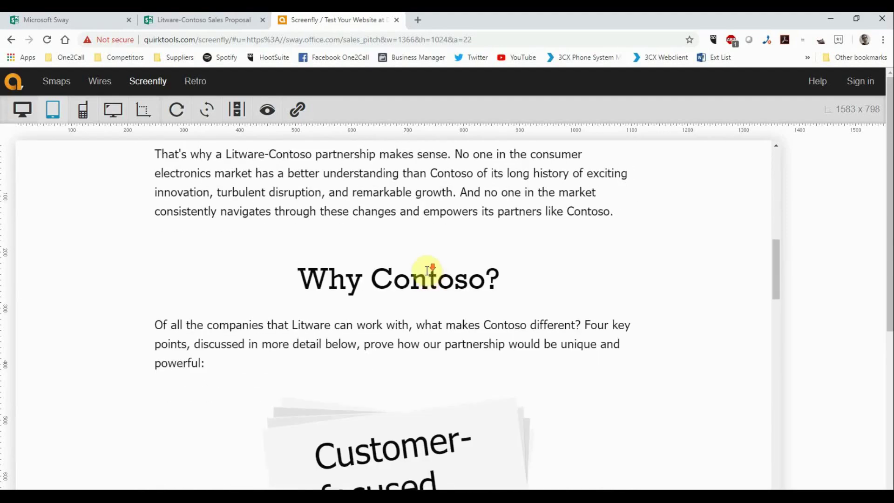
scroll(428, 270, down, 3)
scroll(427, 282, down, 1)
scroll(426, 273, up, 1)
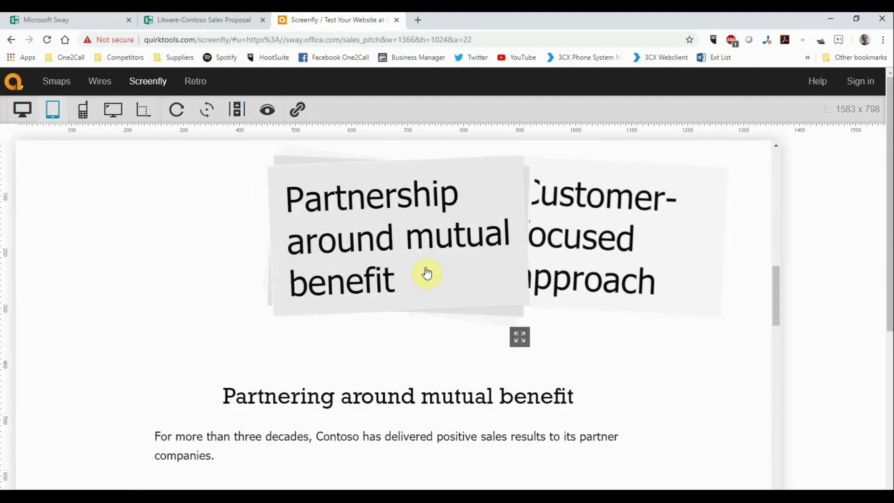
scroll(427, 272, up, 1)
scroll(427, 270, up, 3)
scroll(427, 266, up, 3)
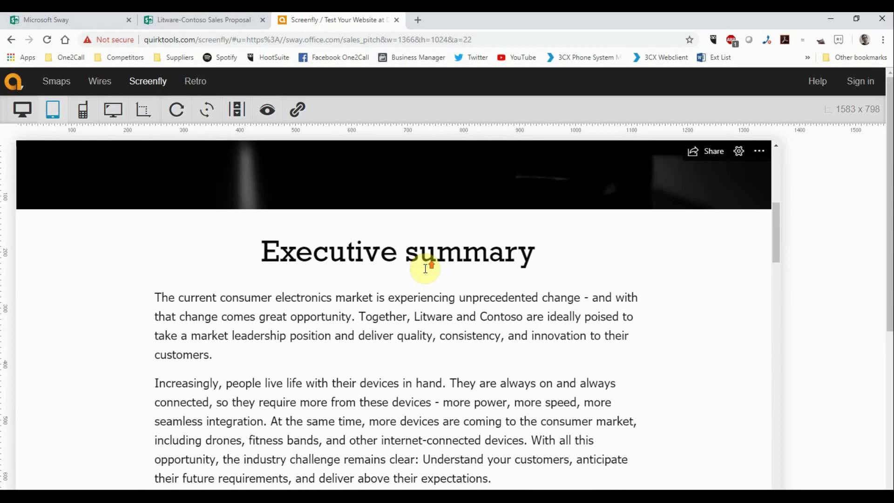
scroll(423, 265, up, 3)
Preview the sales proposal at Kindle Fire HD 7" tablet size and flip through the card stack
click(56, 114)
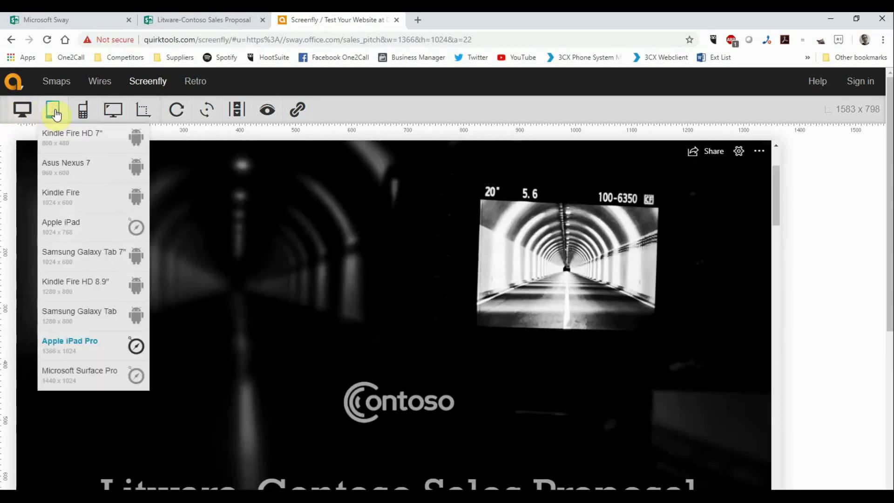
click(61, 135)
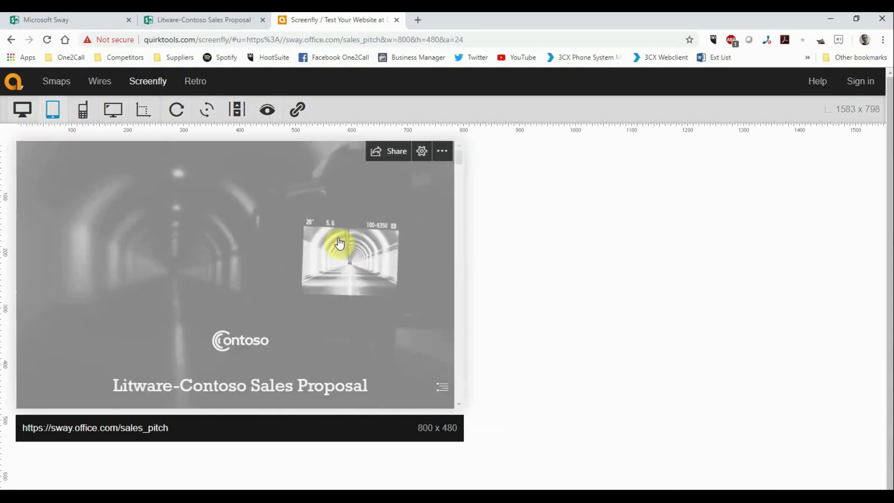
scroll(340, 240, down, 5)
scroll(342, 235, down, 2)
scroll(343, 235, down, 3)
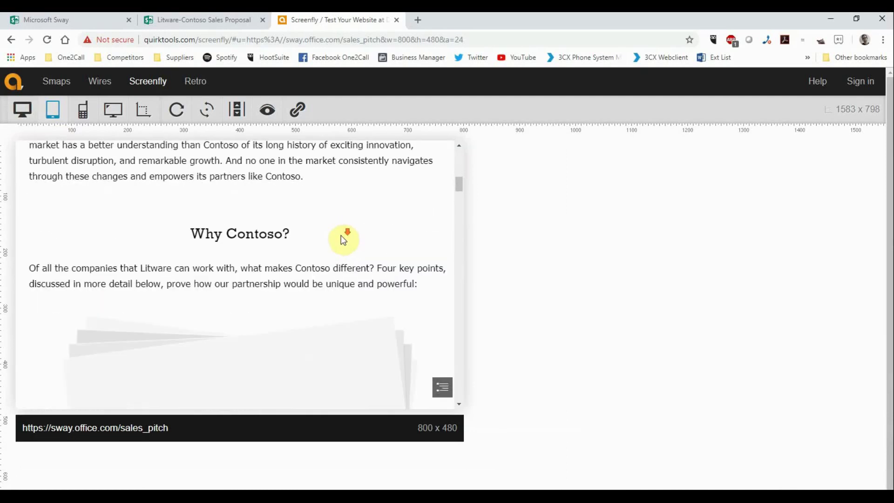
scroll(342, 236, down, 2)
scroll(280, 249, down, 2)
click(273, 243)
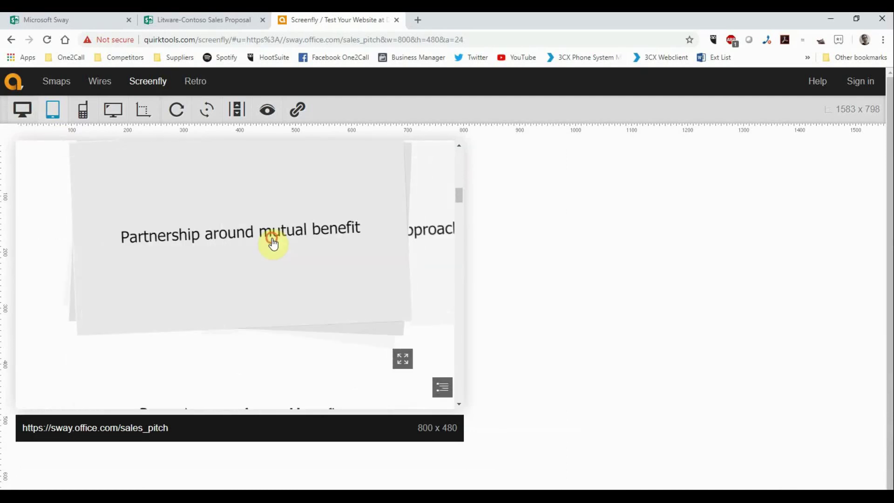
click(273, 243)
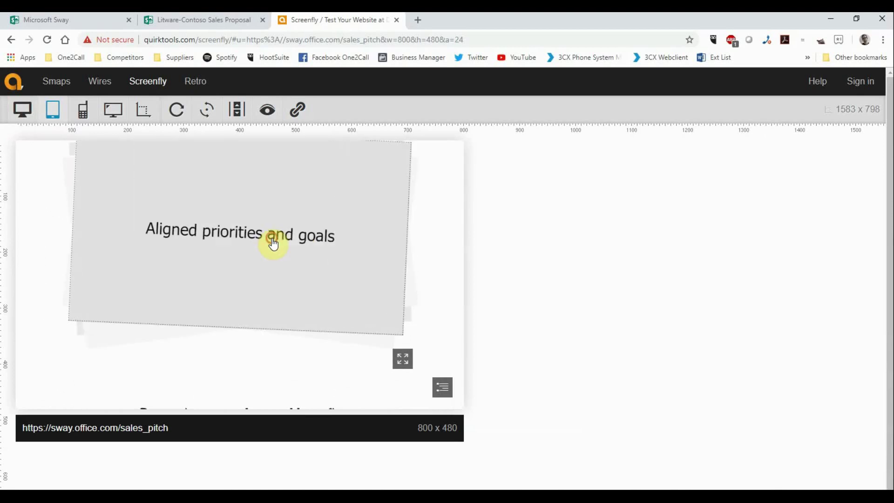
click(272, 242)
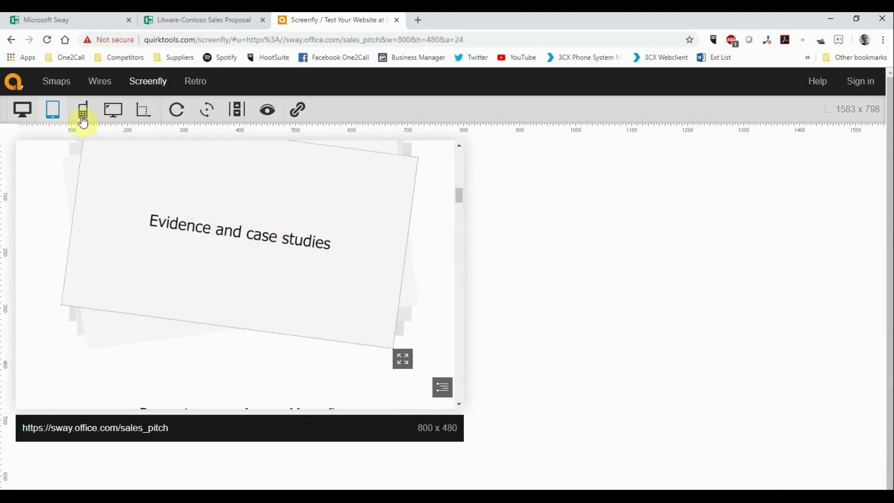
mouse_move(83, 109)
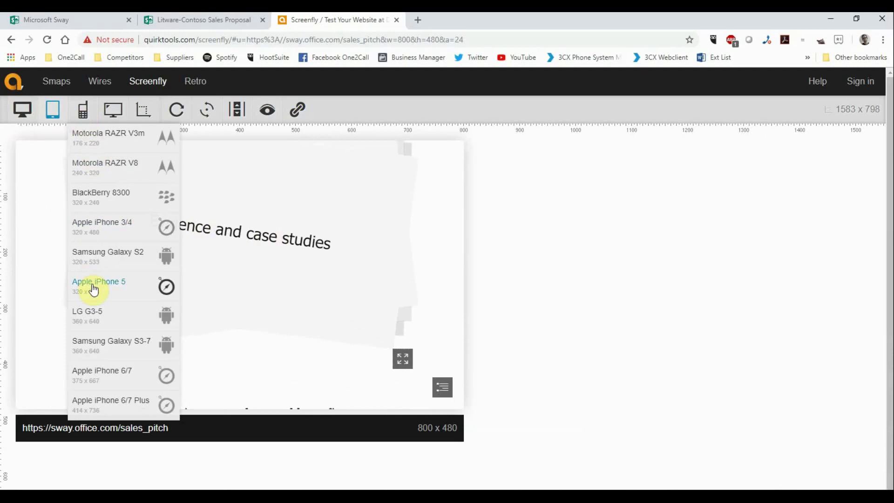
Switch the preview to a 414 x 736 phone screen size
click(93, 403)
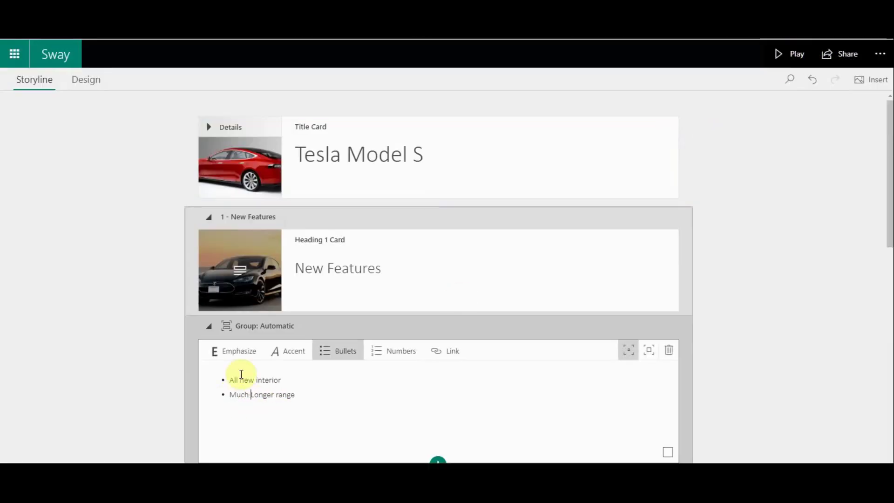
Select the New Features heading card after editing the bullet to Much Longer range
click(593, 293)
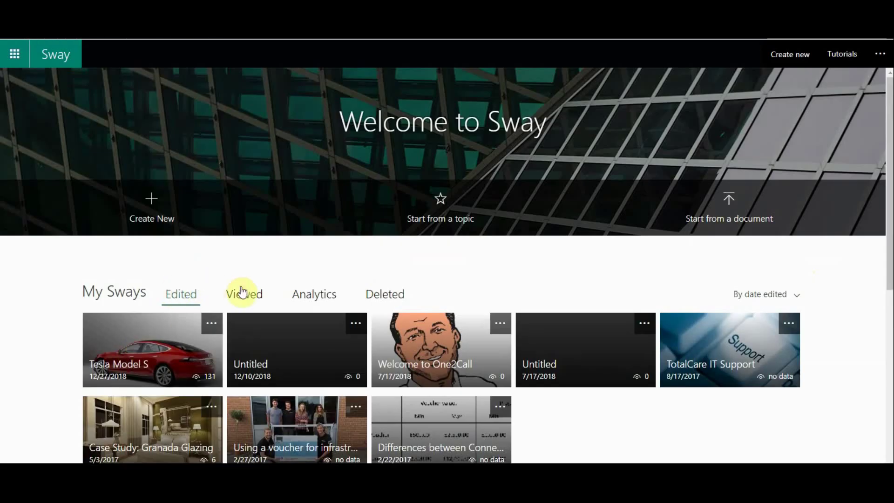
click(311, 300)
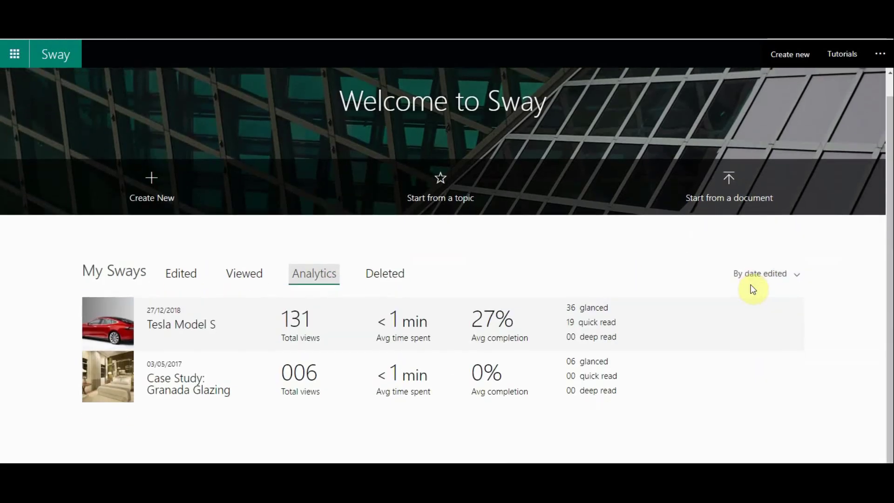
scroll(541, 386, down, 1)
drag(278, 310, 300, 325)
click(394, 322)
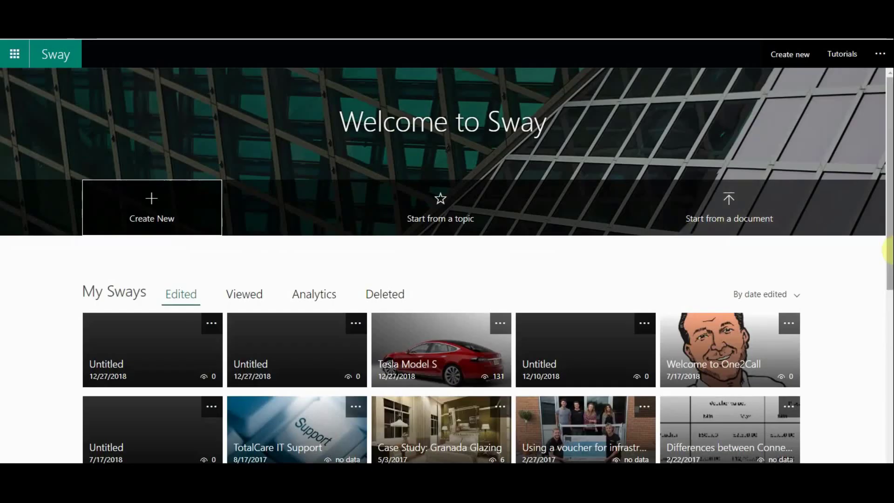
scroll(884, 258, down, 2)
scroll(884, 256, down, 2)
scroll(870, 249, down, 2)
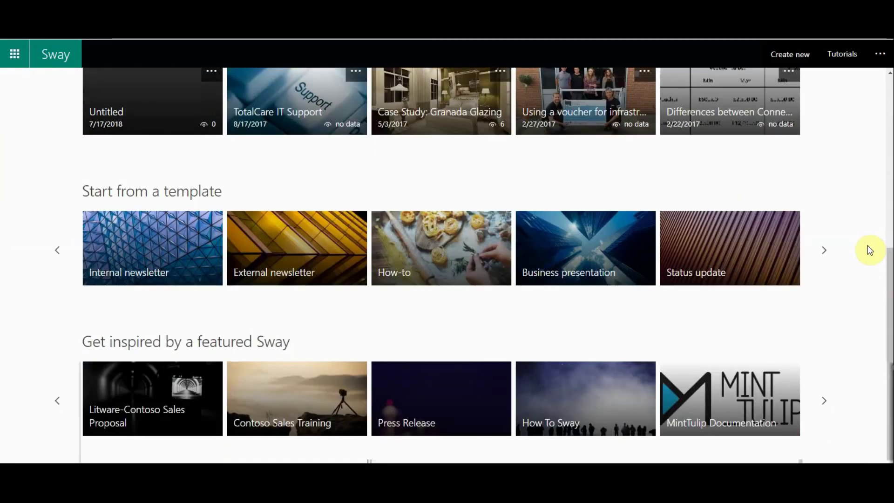
Preview the How-to template's steps and start editing a copy of it
click(419, 222)
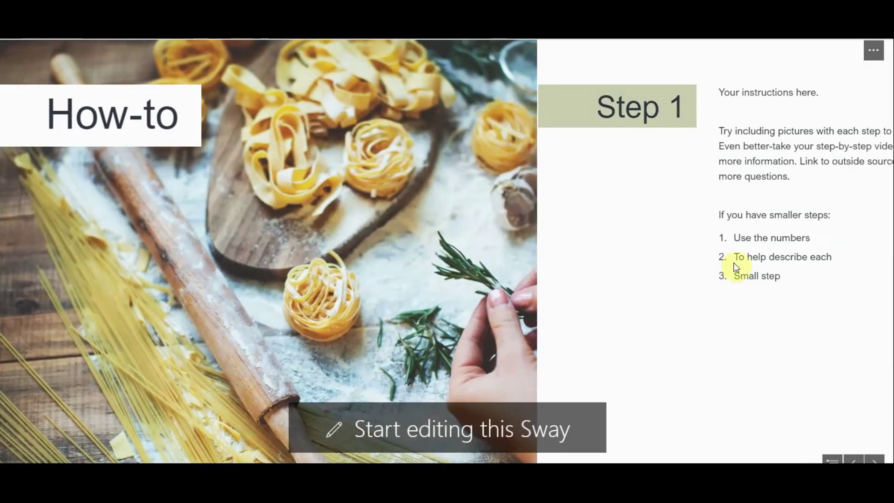
scroll(735, 267, down, 2)
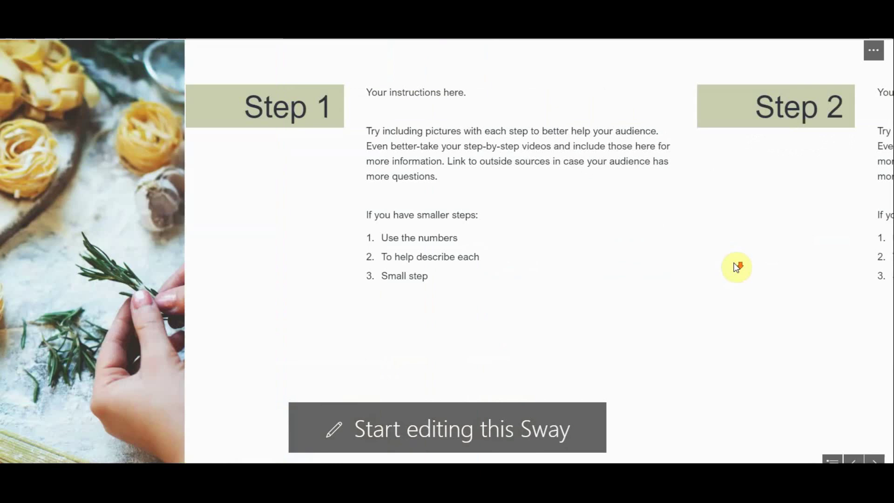
scroll(735, 268, down, 2)
scroll(735, 268, down, 2)
scroll(735, 267, down, 2)
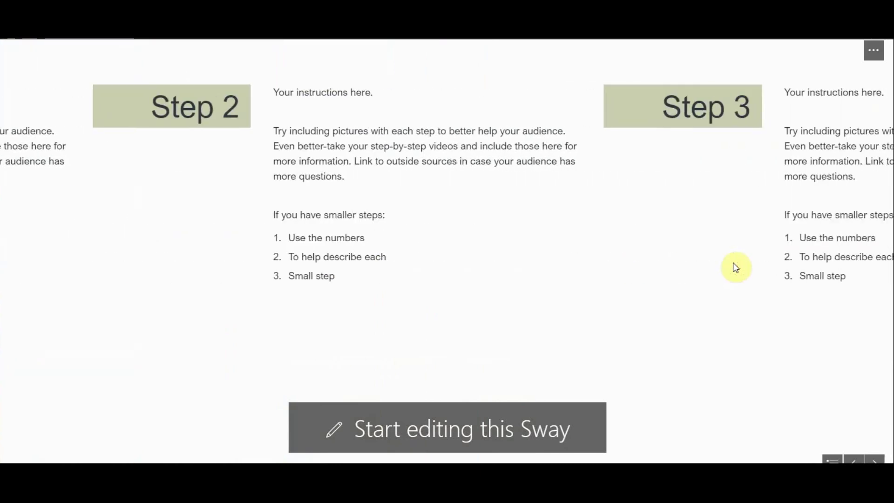
scroll(733, 267, down, 2)
scroll(733, 268, down, 2)
scroll(733, 267, down, 1)
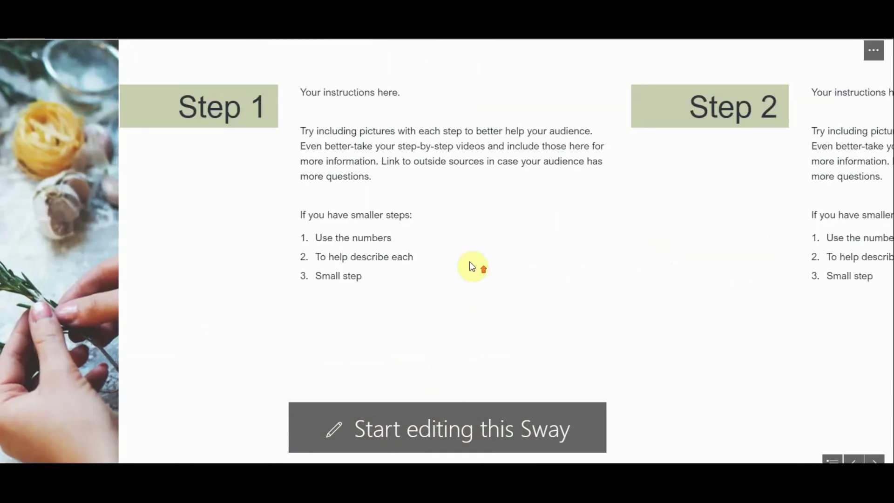
scroll(472, 265, up, 3)
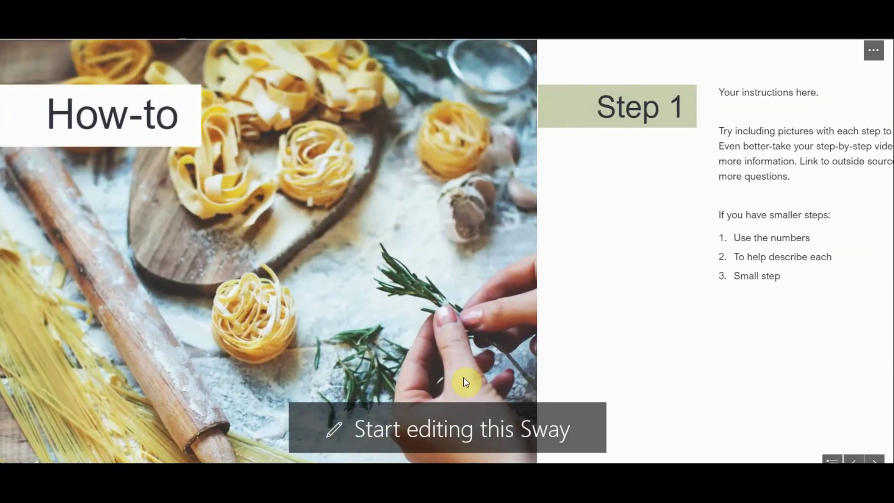
click(461, 429)
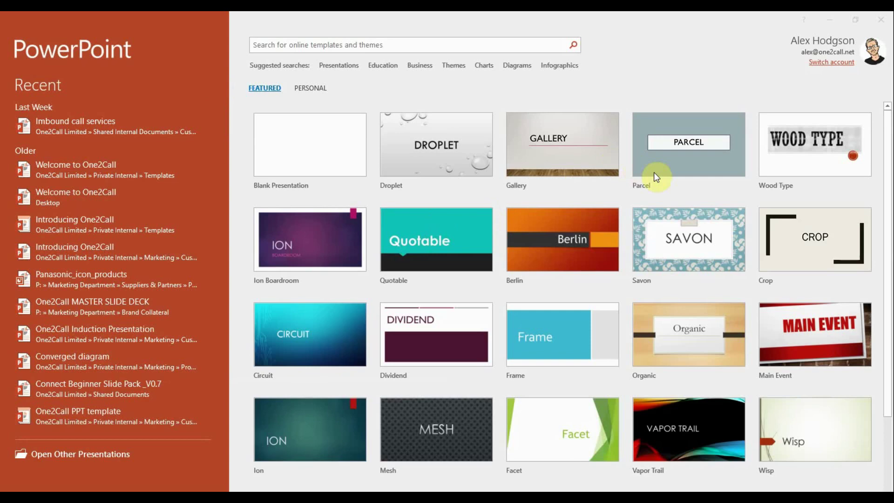
scroll(663, 182, down, 3)
scroll(648, 394, up, 3)
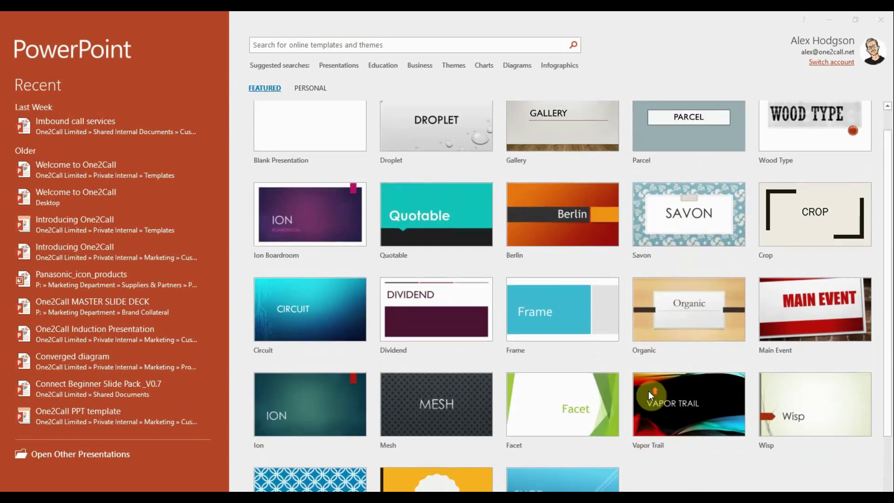